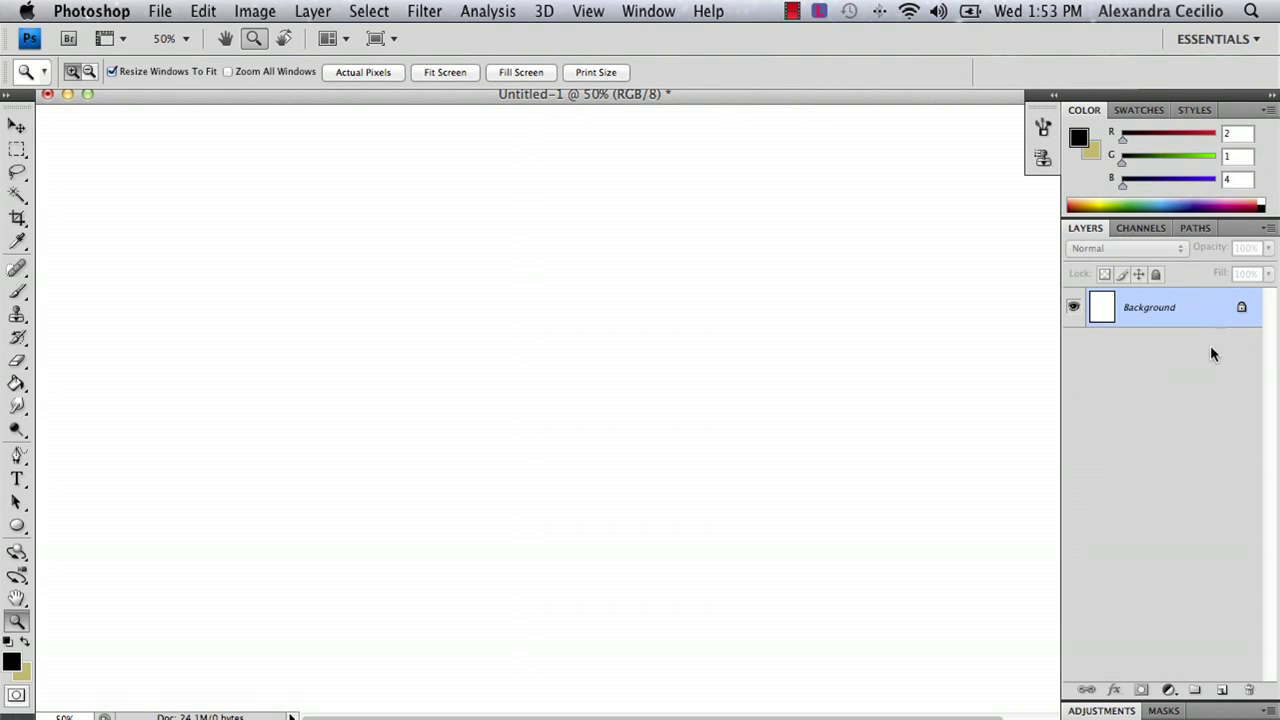
Make sure the Layers panel is shown
click(636, 12)
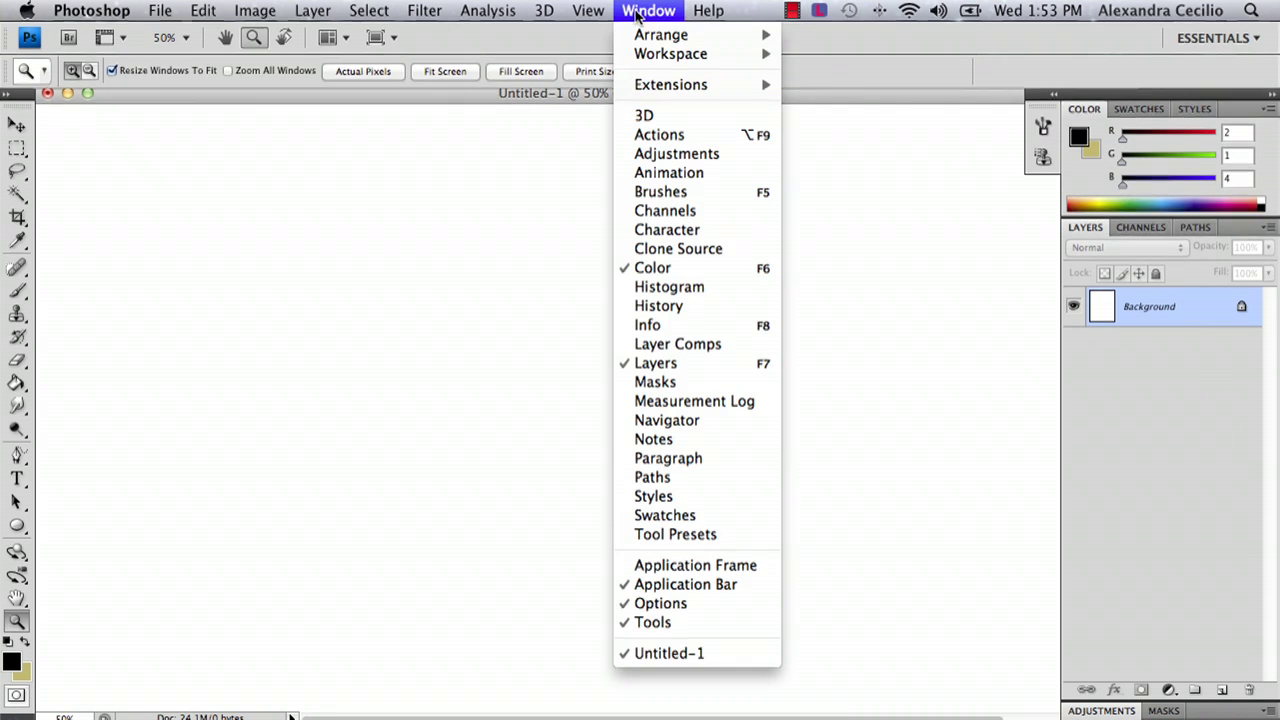
click(630, 12)
click(627, 12)
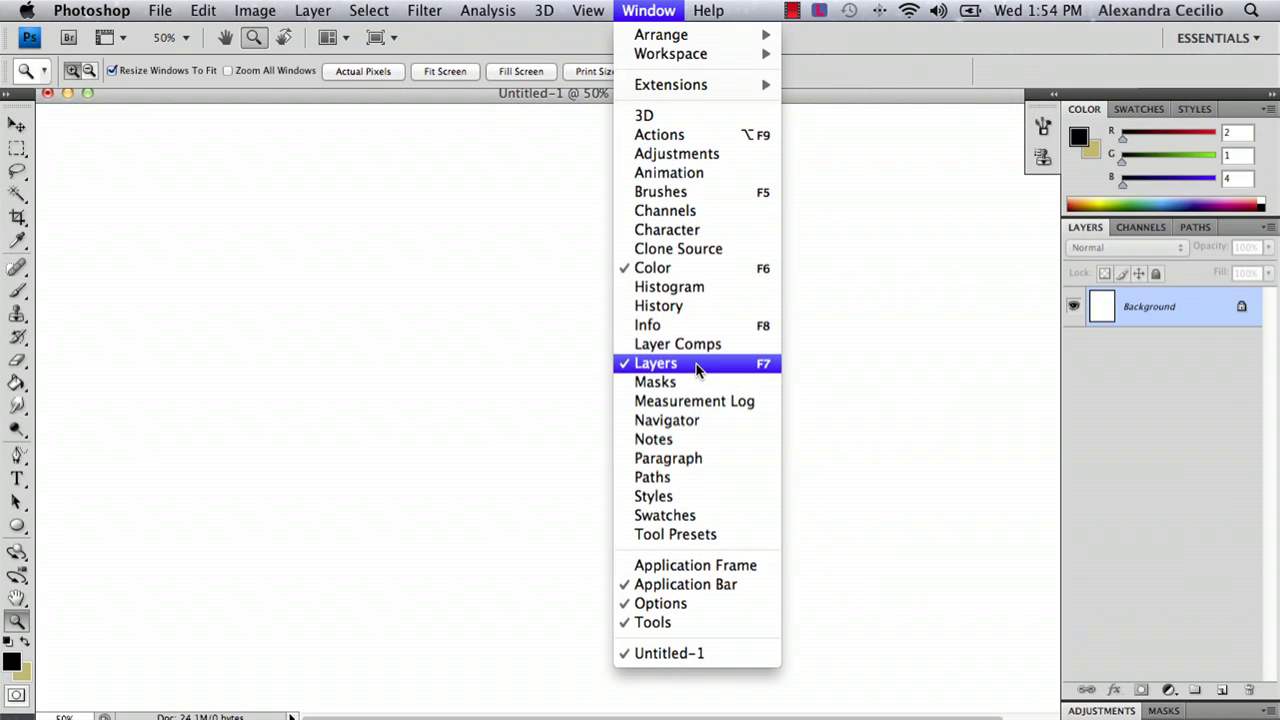
click(724, 470)
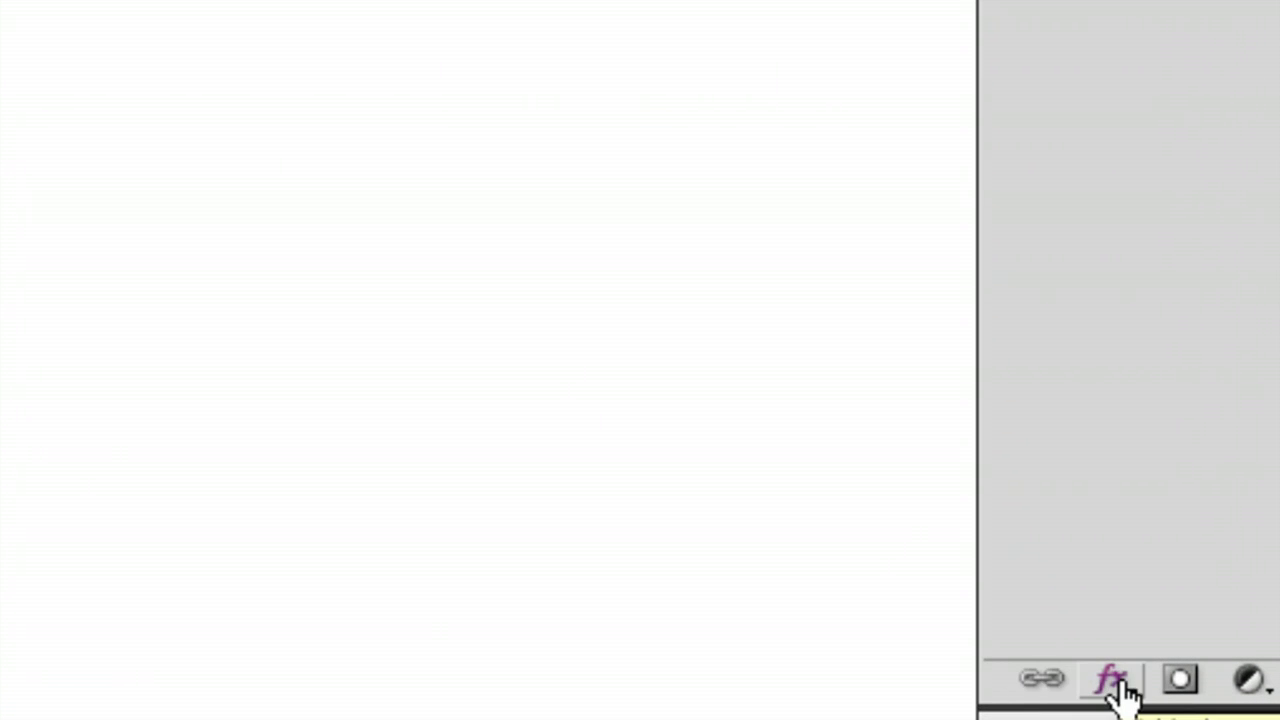
Add a black outside Stroke effect to Layer 1, reducing its size from 3 to 2 px
click(1112, 682)
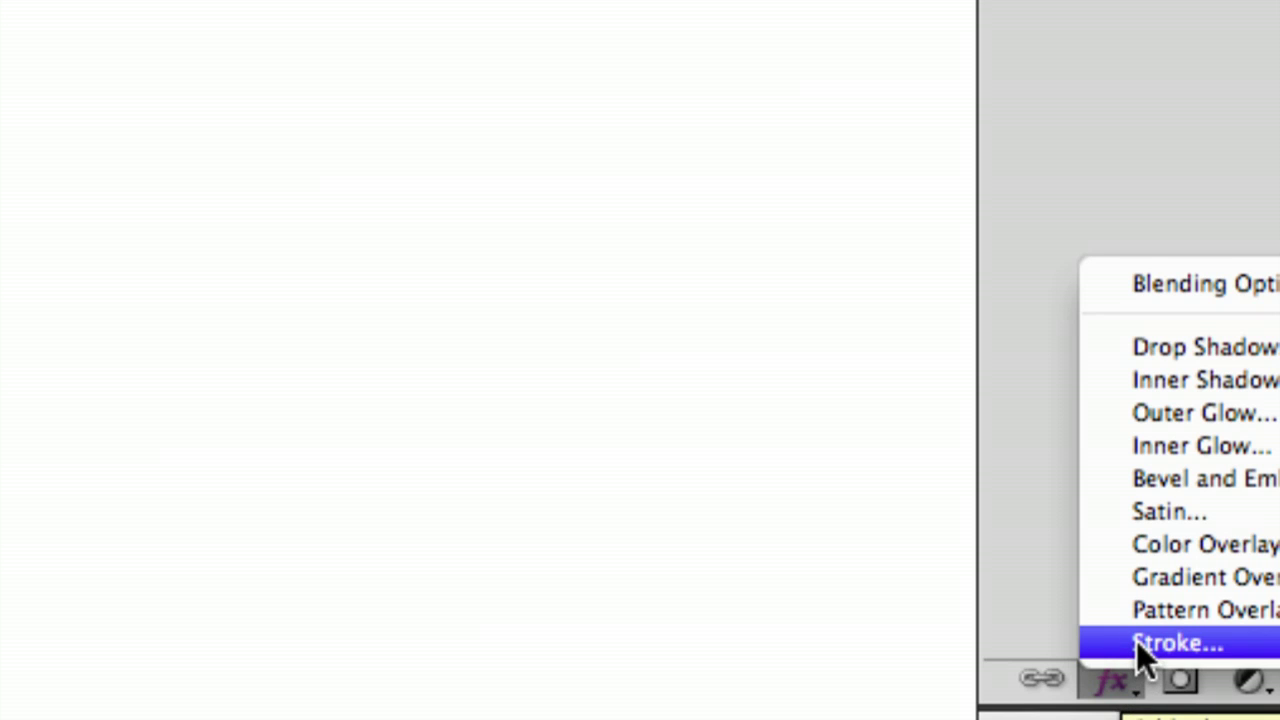
click(1137, 646)
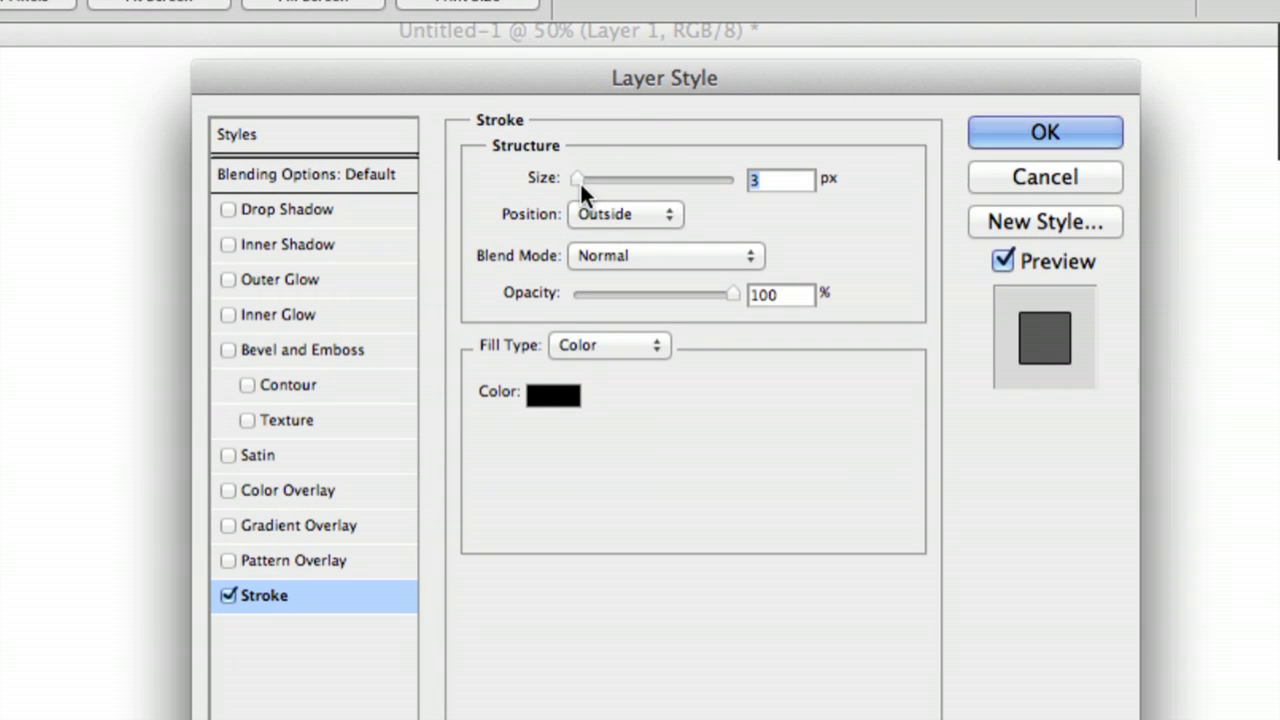
drag(578, 179, 573, 176)
click(1040, 132)
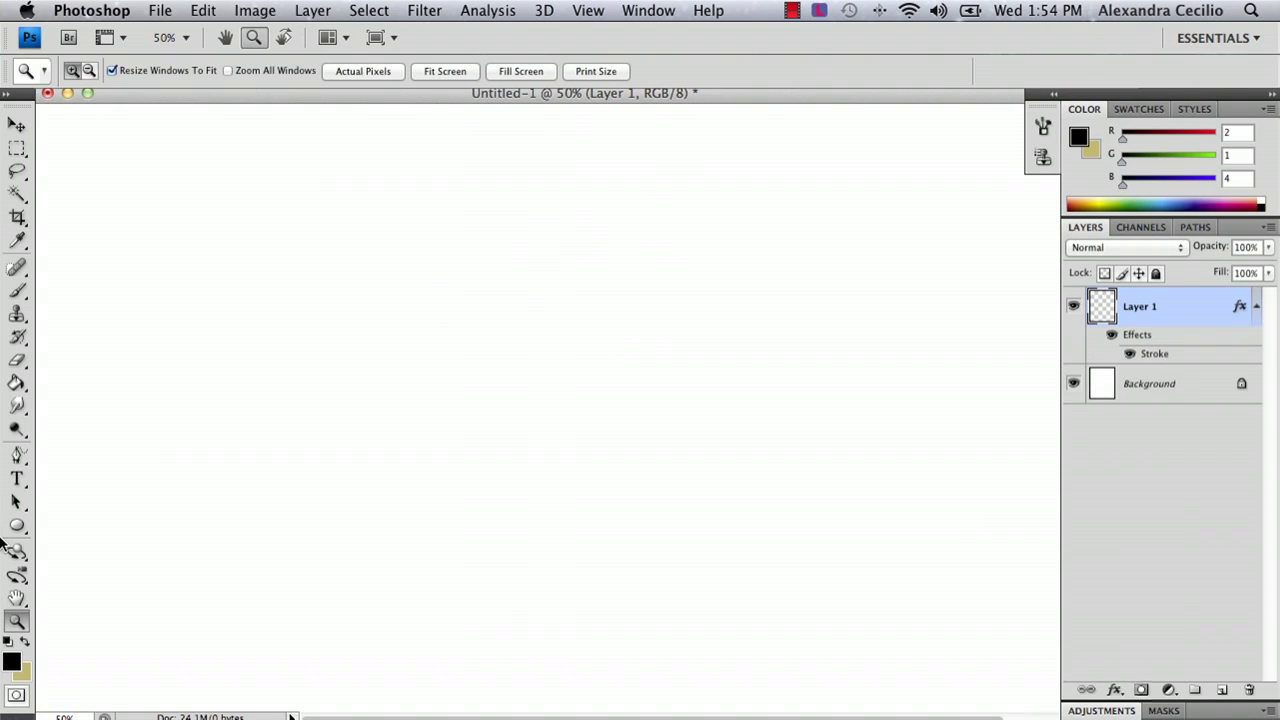
Select the Brush with the 19 px hard round preset enlarged to 45 px
click(17, 291)
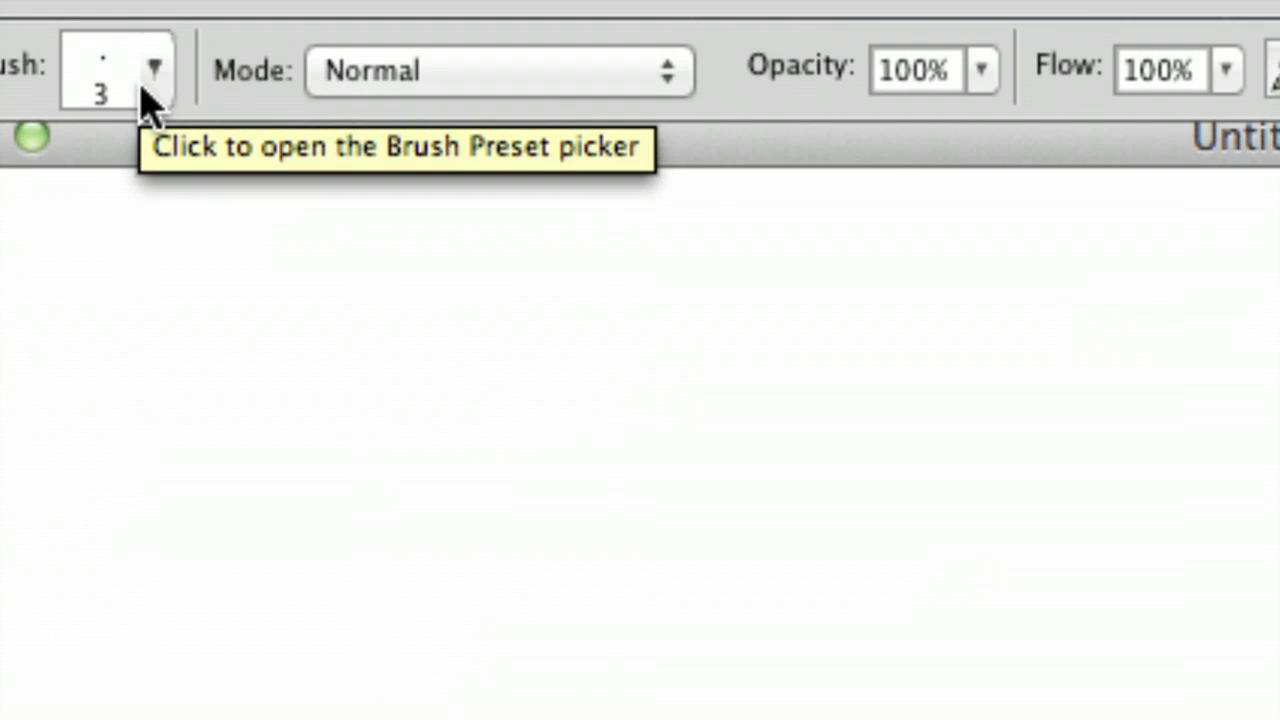
click(141, 86)
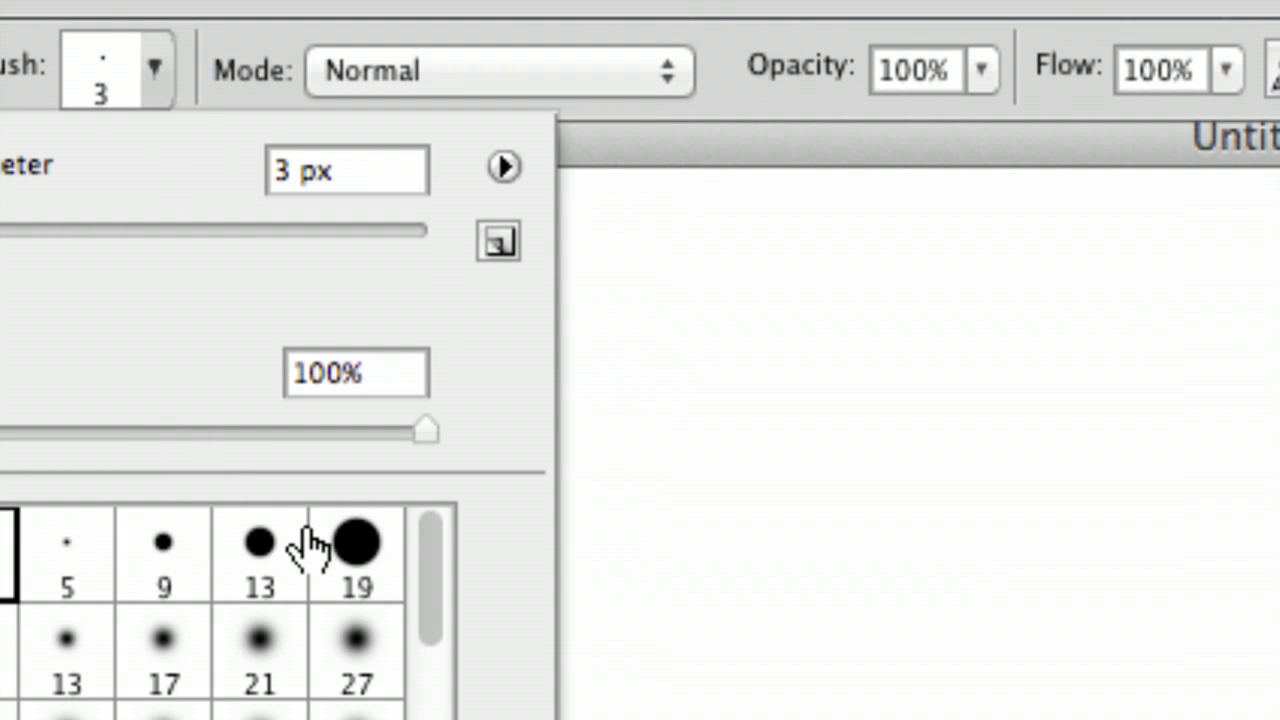
click(352, 545)
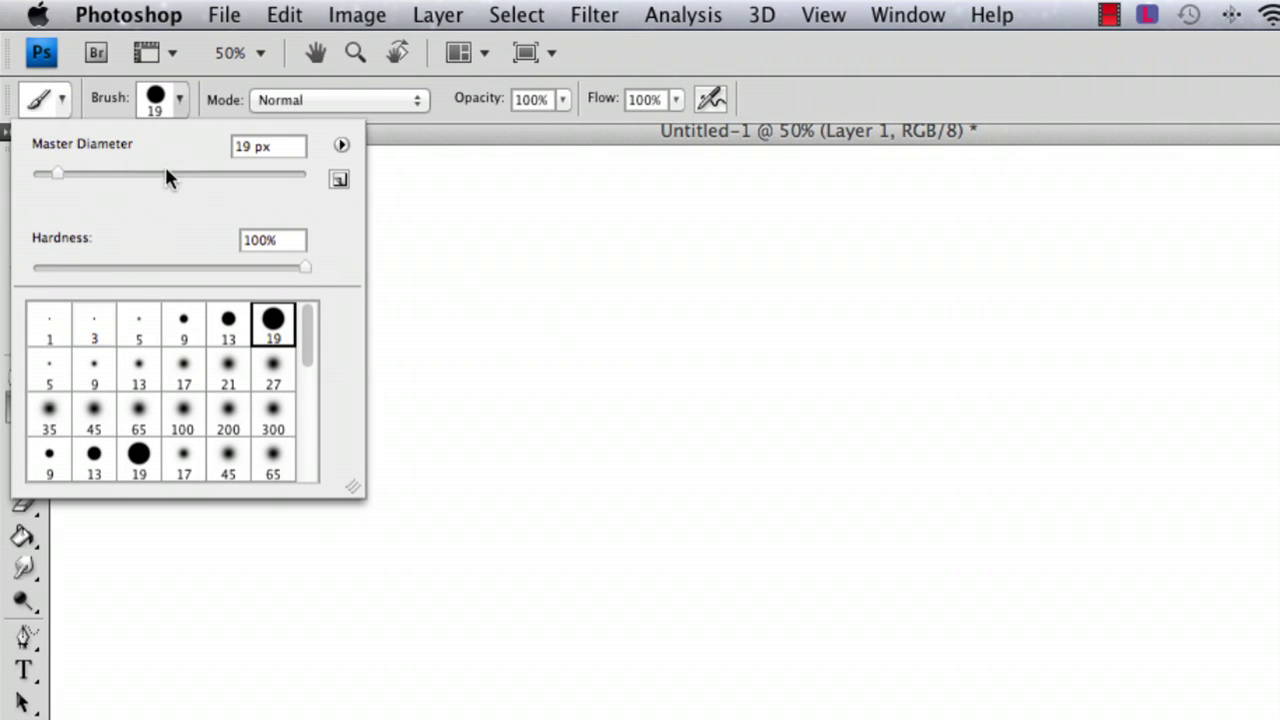
click(93, 174)
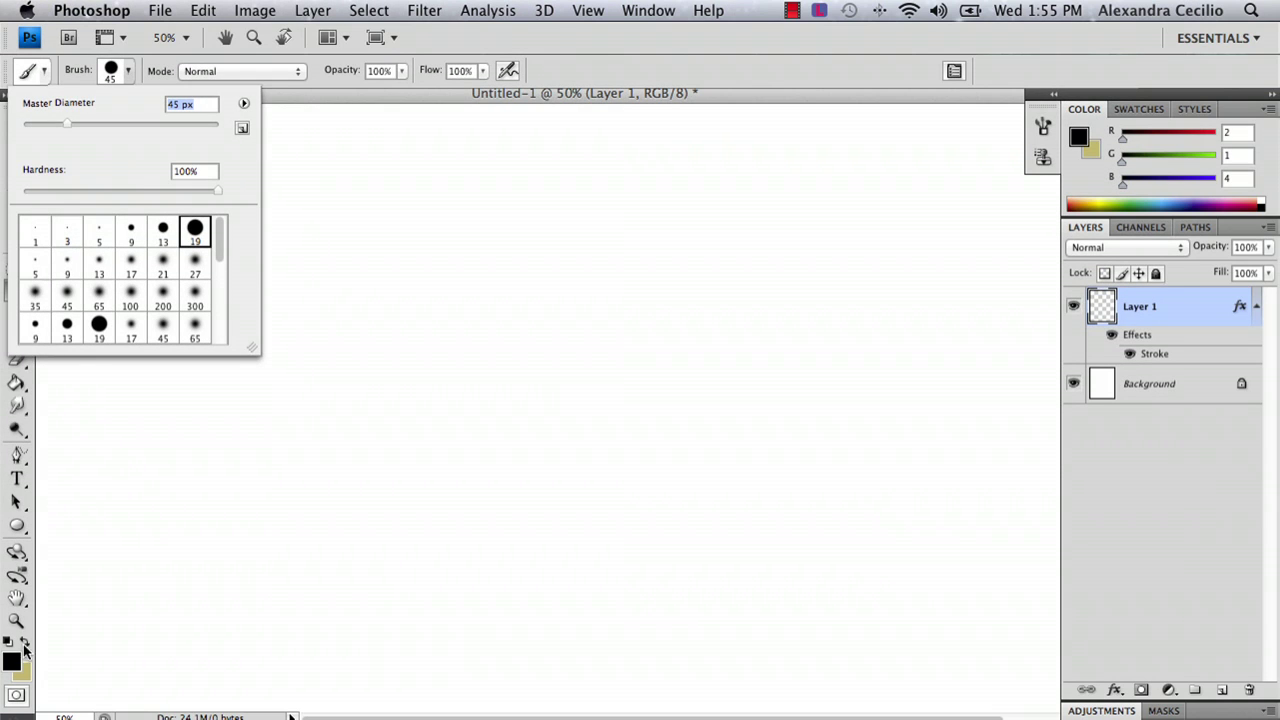
Set the foreground colour to tan (R203 G183 B123, cbb77b)
click(25, 643)
click(25, 643)
click(11, 660)
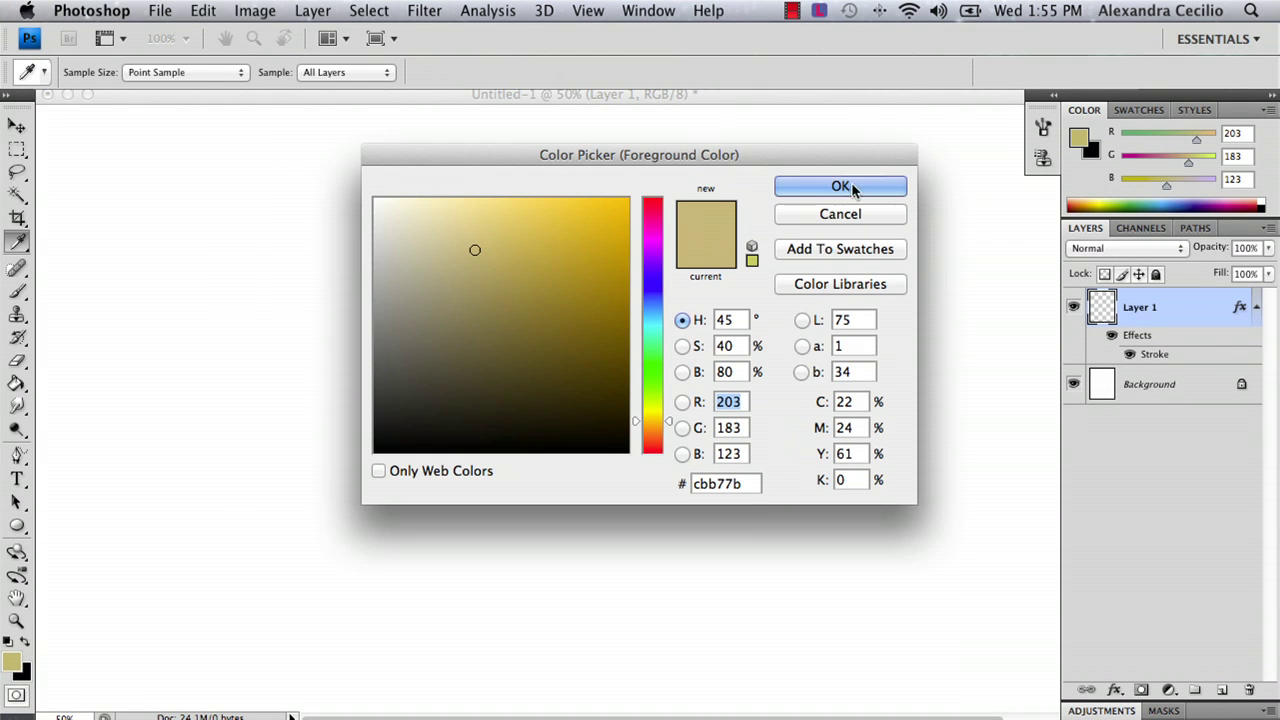
click(840, 188)
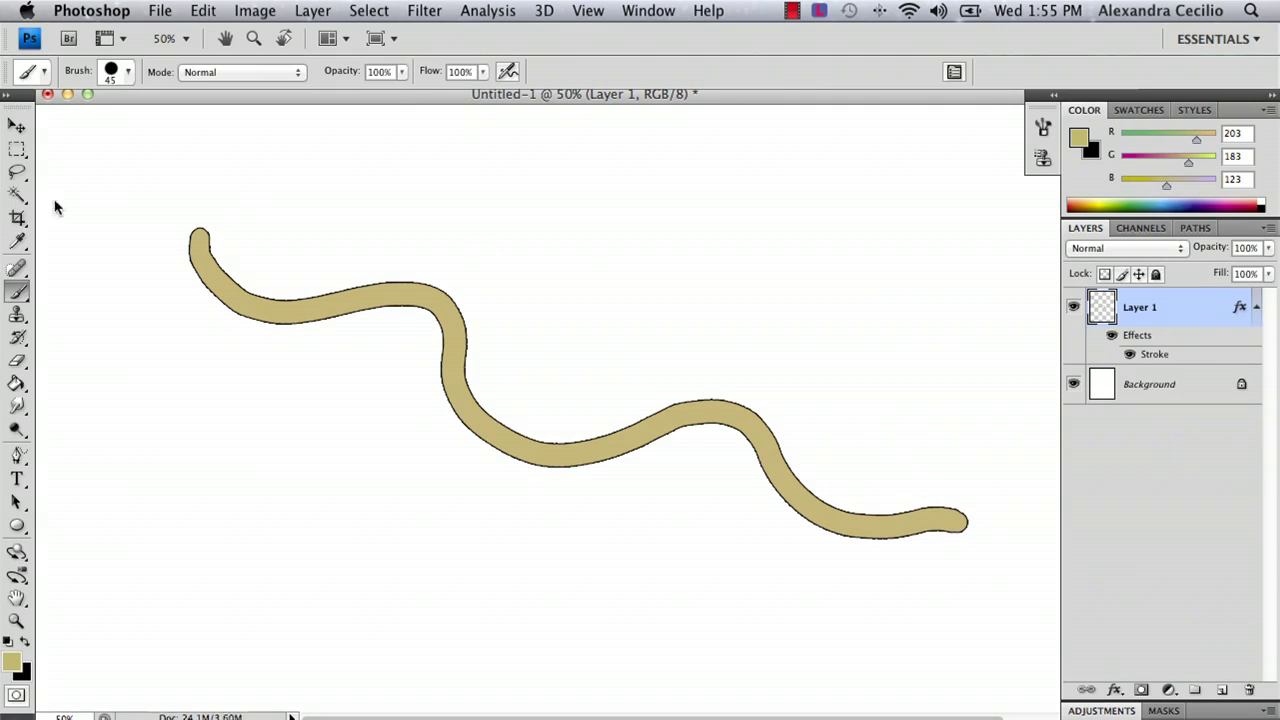
Zoom in closely on the top end of the tan string
click(16, 620)
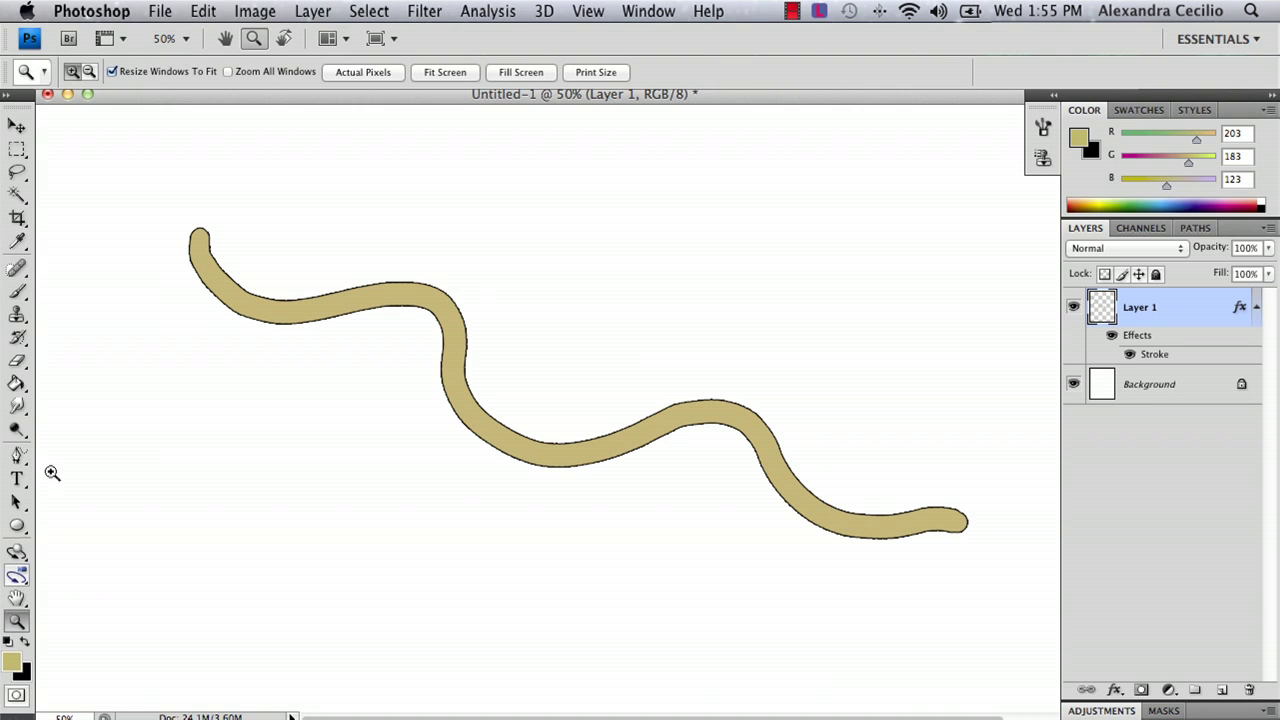
click(210, 235)
click(268, 367)
click(337, 449)
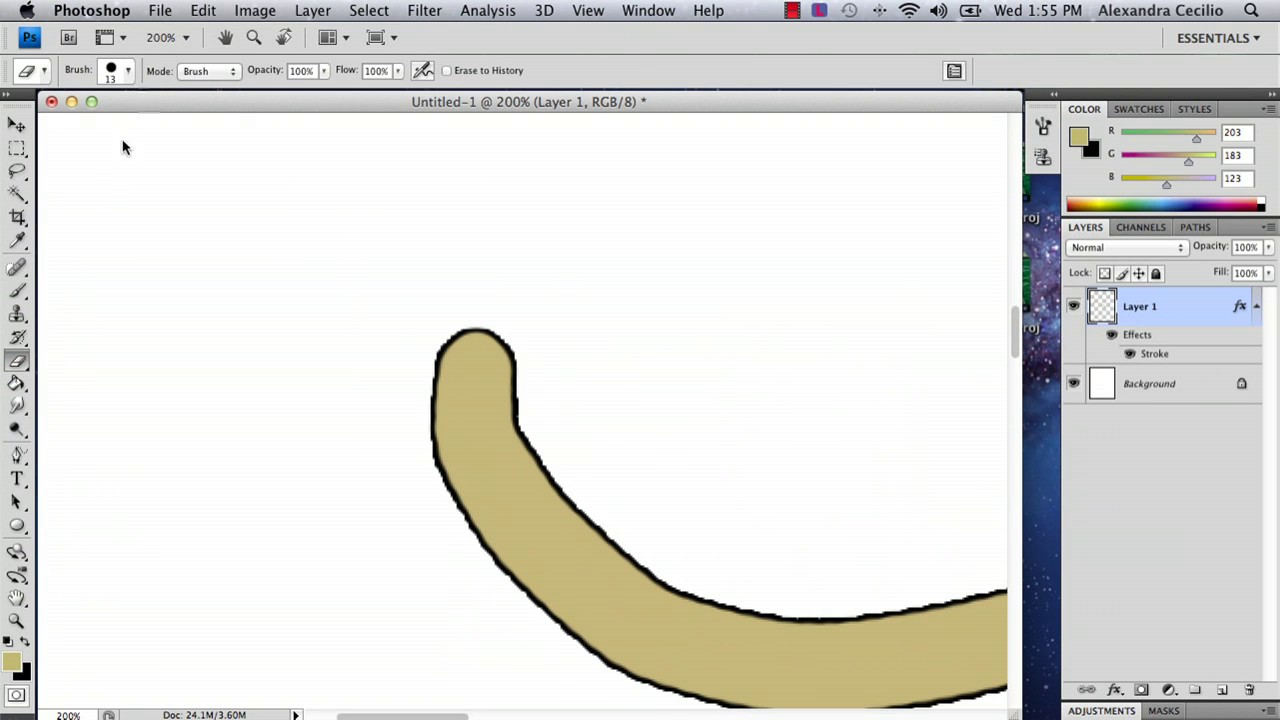
With a 3 px eraser, cut a small nick into the string's top end
click(128, 74)
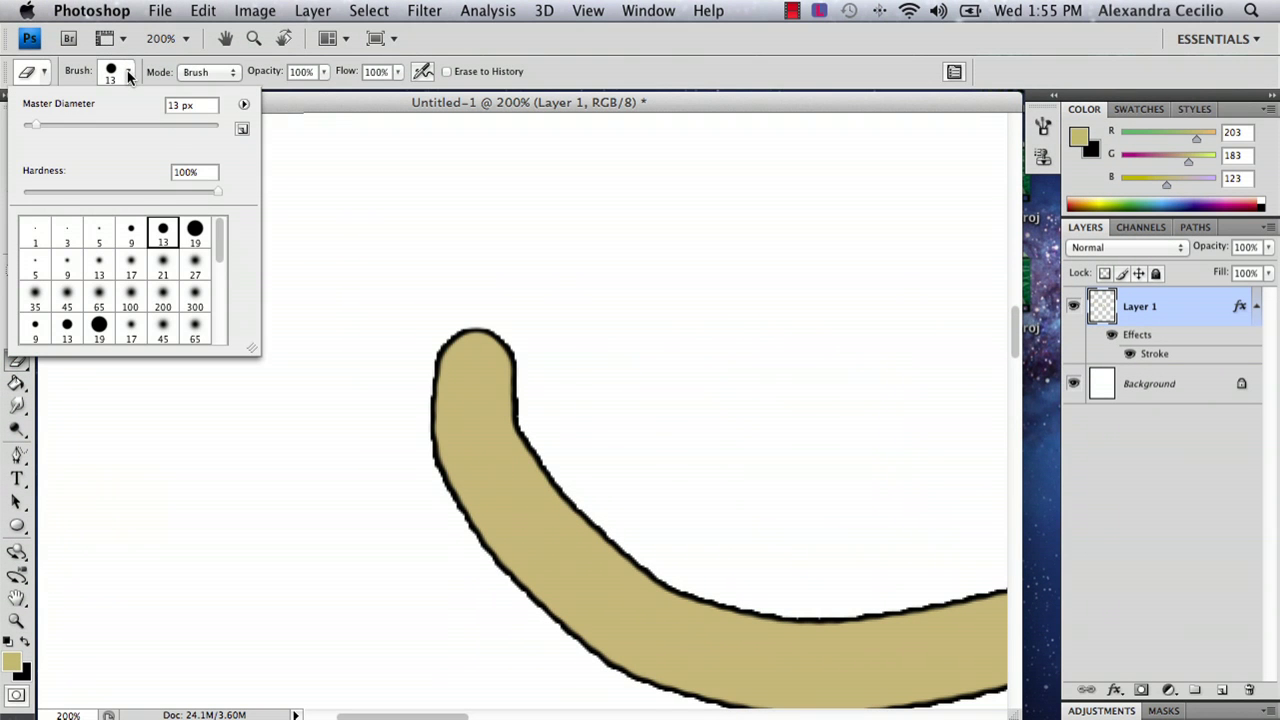
click(68, 240)
click(449, 338)
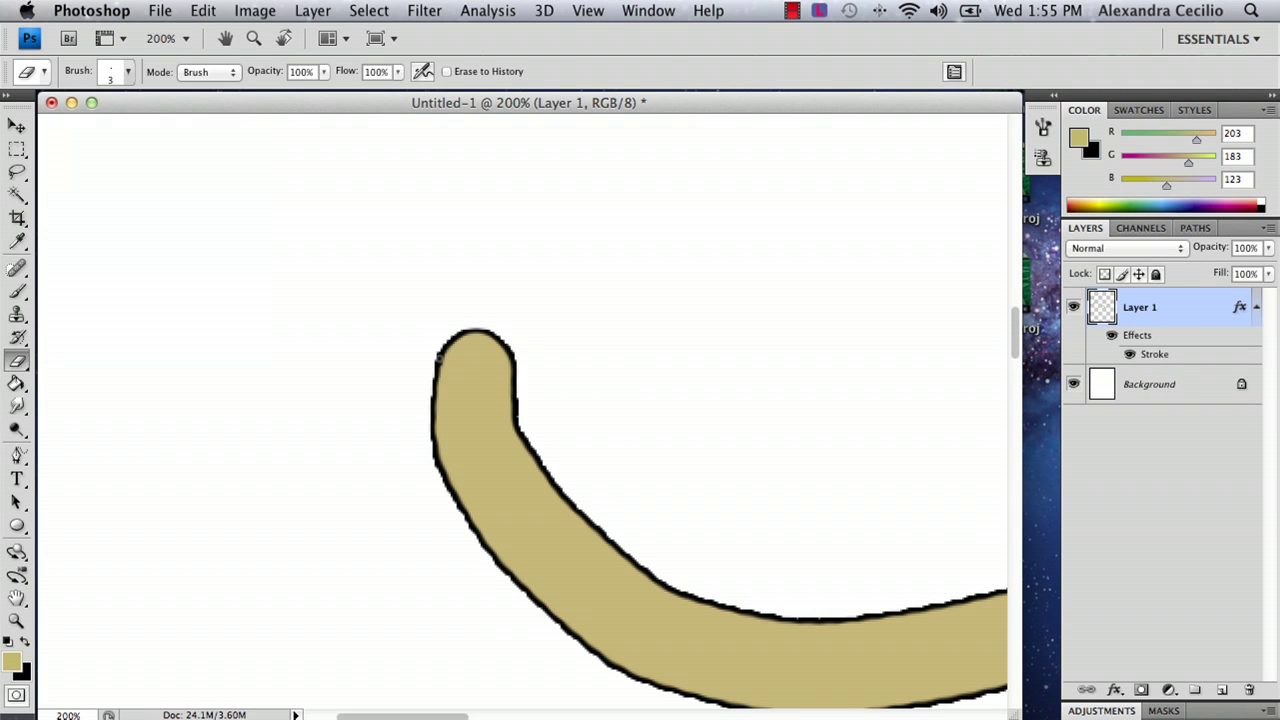
mouse_move(449, 340)
mouse_down()
mouse_move(447, 380)
mouse_move(451, 354)
mouse_up()
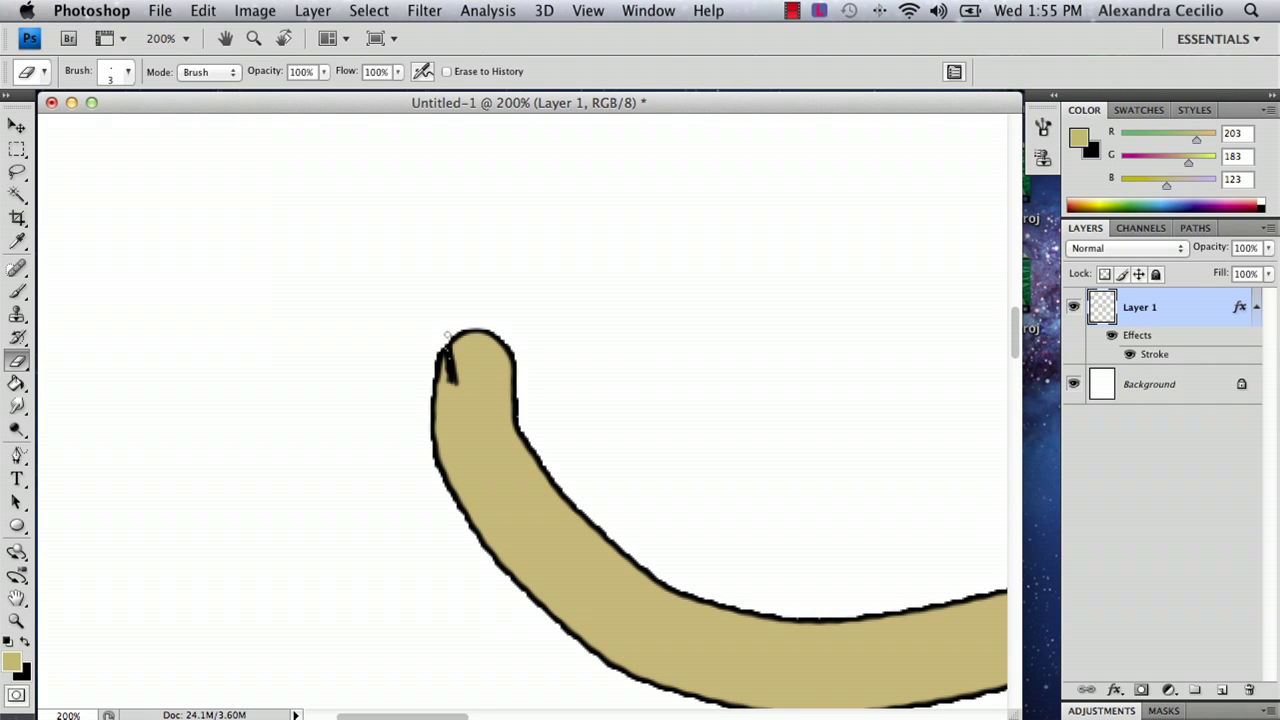
With a 5 px eraser, cut several more jagged notches into the top end
click(127, 72)
click(100, 227)
click(452, 350)
mouse_move(460, 336)
mouse_down()
mouse_move(466, 366)
mouse_move(475, 334)
mouse_move(482, 368)
mouse_move(492, 340)
mouse_move(510, 398)
mouse_up()
mouse_move(437, 350)
mouse_down()
mouse_move(442, 416)
mouse_move(436, 384)
mouse_up()
mouse_move(511, 374)
mouse_down()
mouse_move(499, 328)
mouse_move(494, 395)
mouse_move(460, 405)
mouse_up()
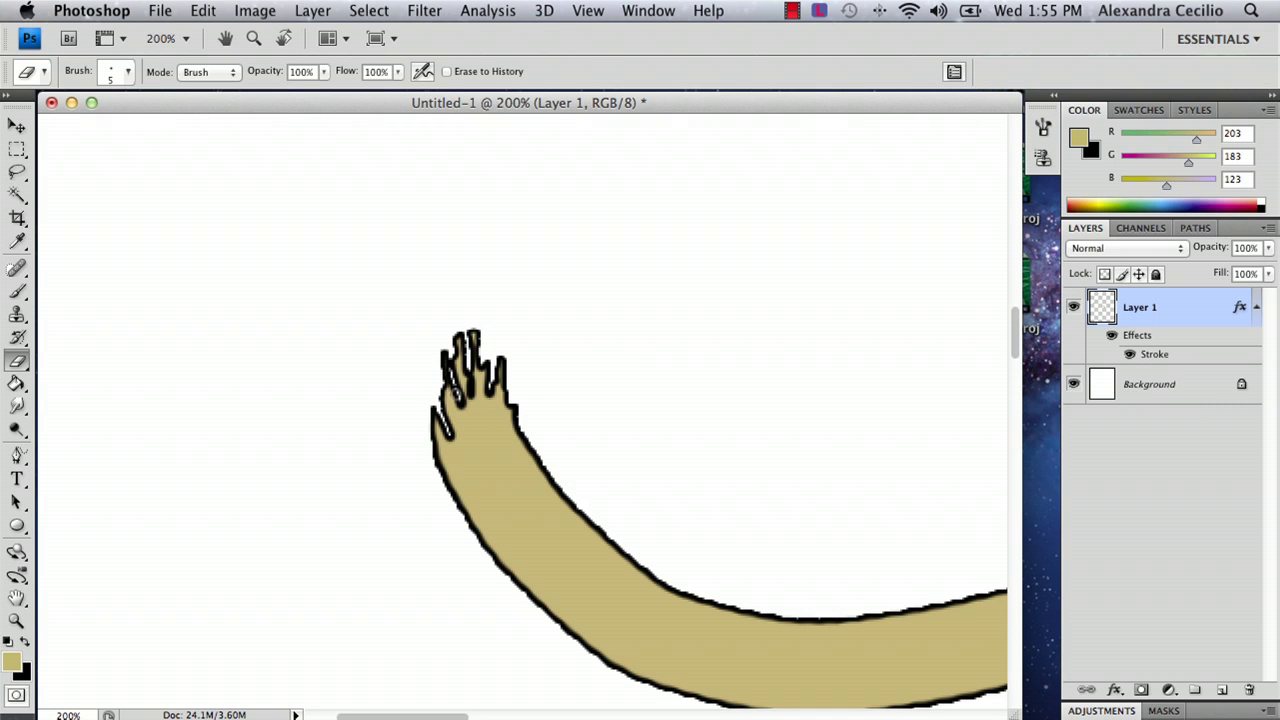
Fit the drawing on screen, zoom to 50%, and add empty Layer 2 above Layer 1
click(15, 621)
click(445, 72)
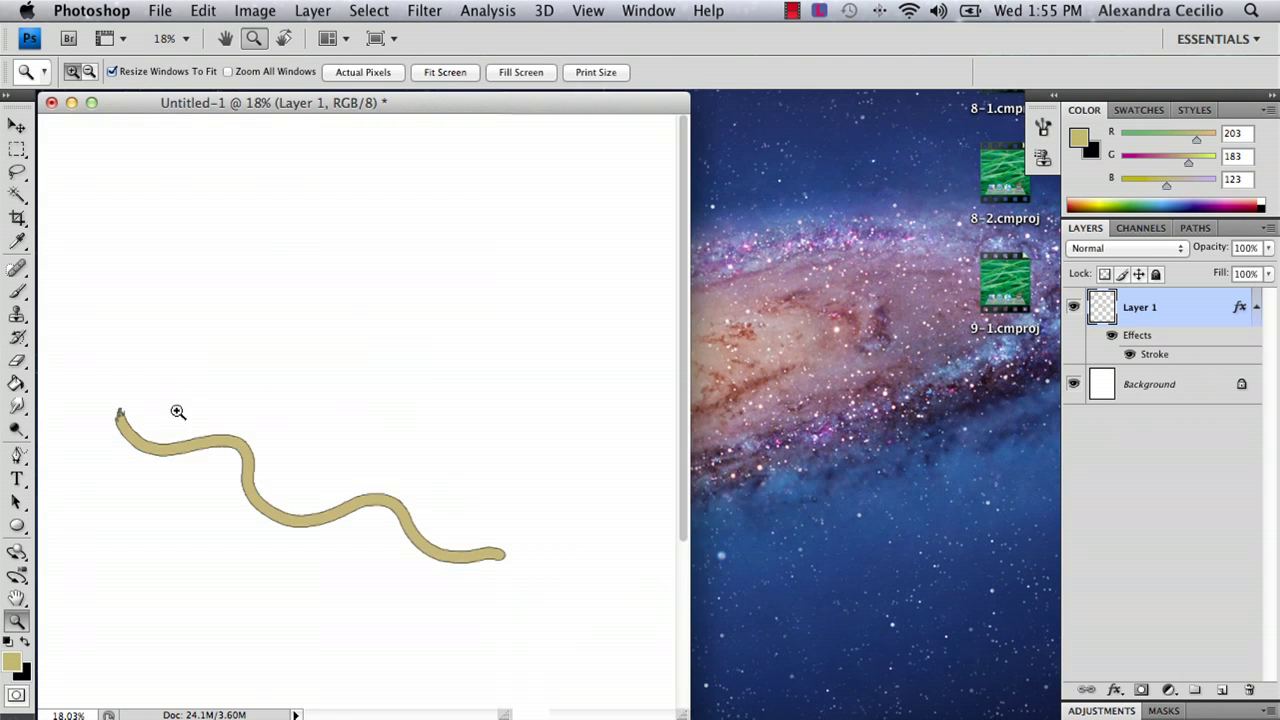
click(190, 428)
click(230, 440)
click(315, 395)
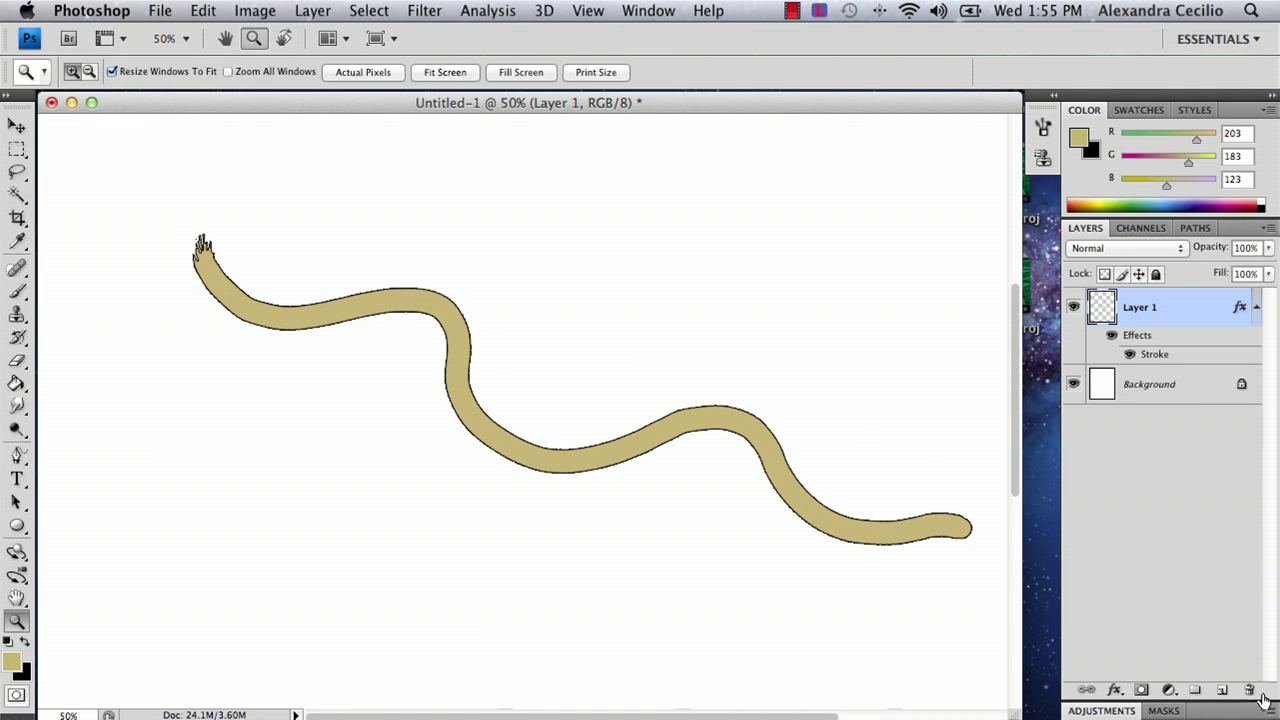
click(1224, 690)
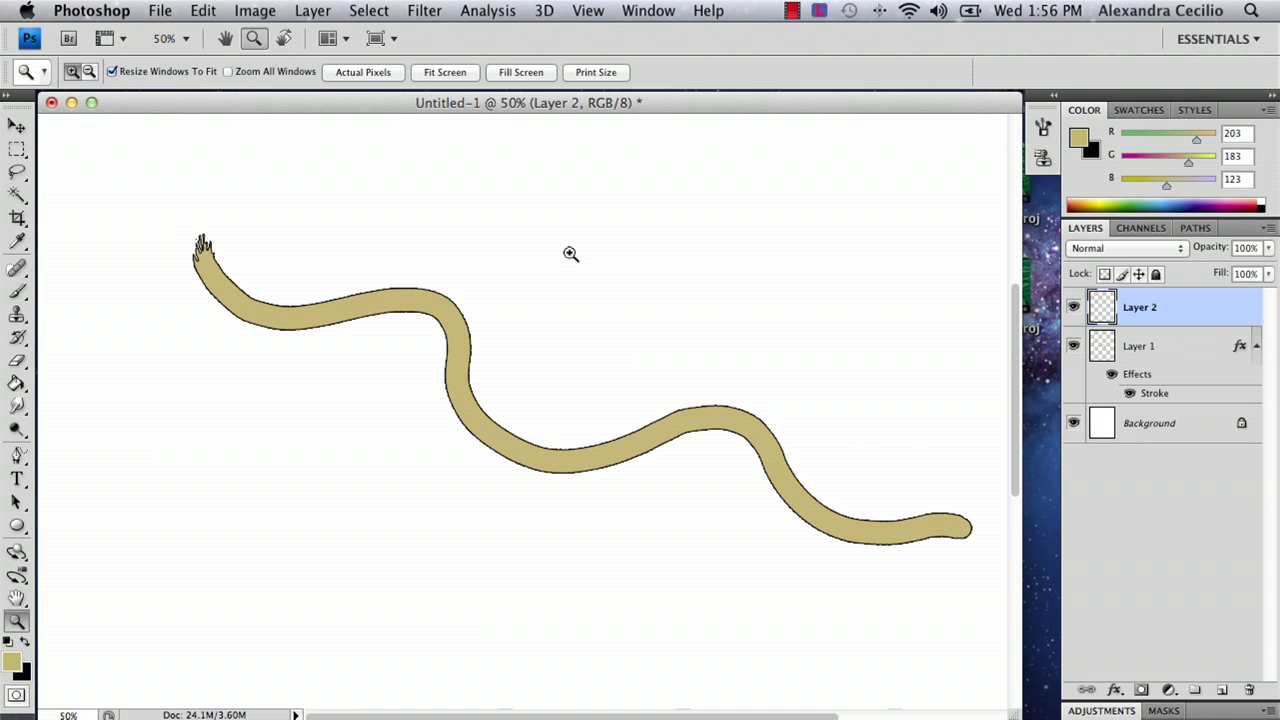
Set up a black 3 px hard round Brush, testing and undoing one stroke
click(17, 291)
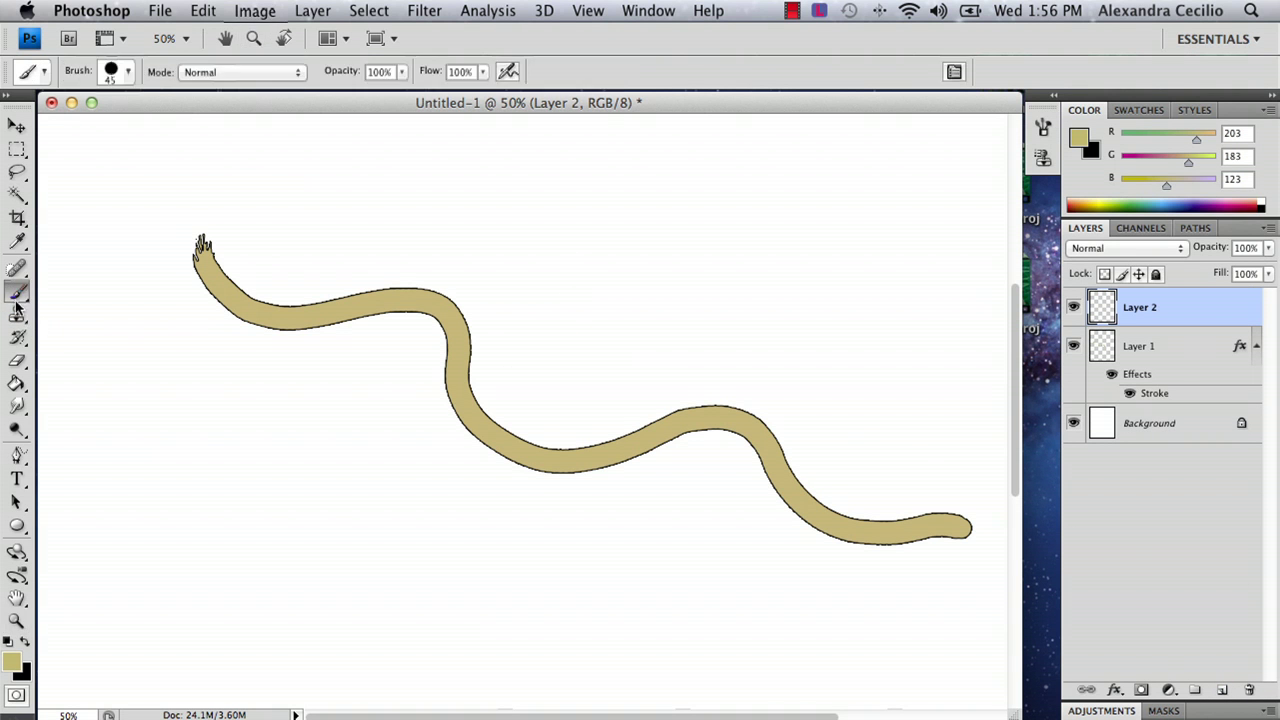
click(25, 643)
click(128, 73)
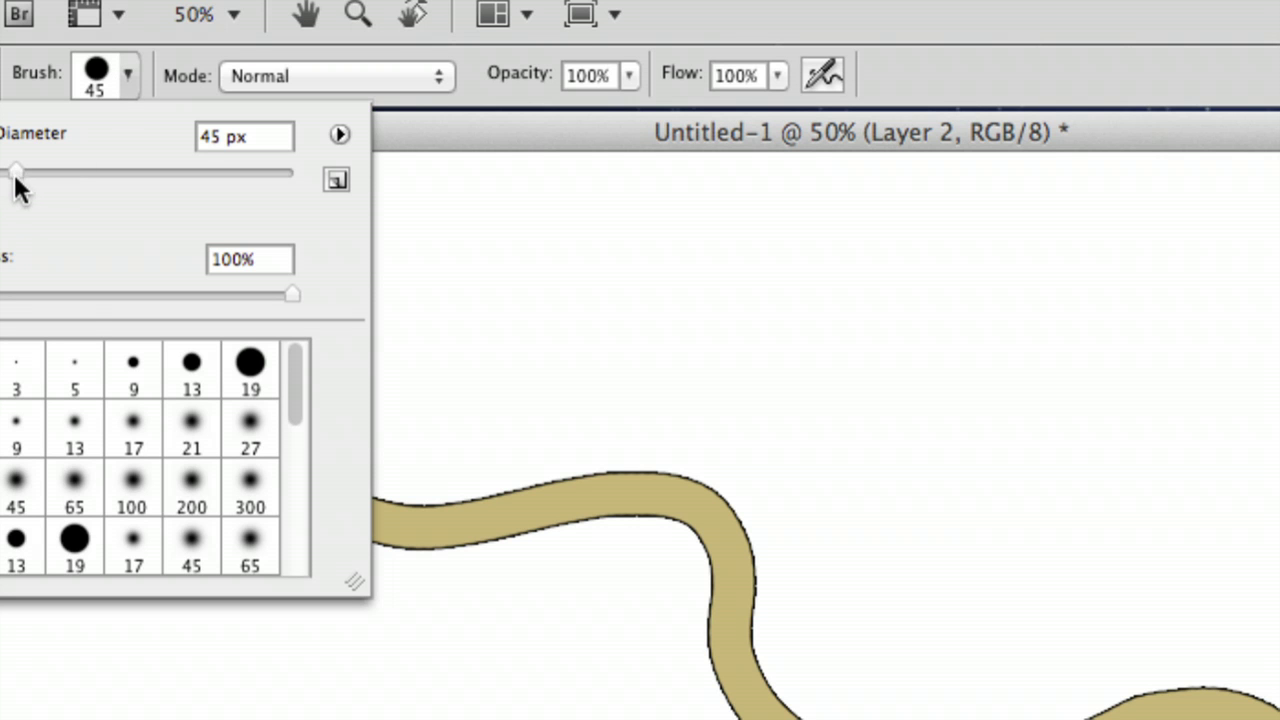
click(24, 383)
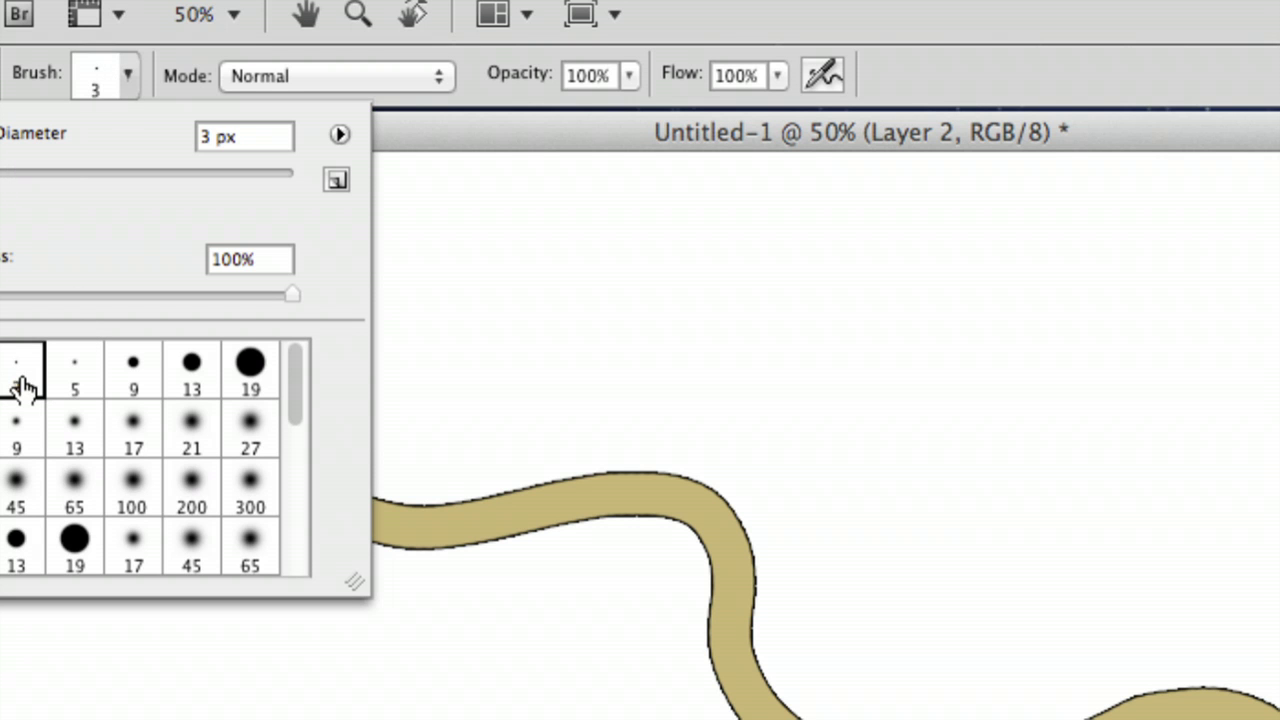
click(425, 131)
drag(366, 480, 374, 576)
key(ctrl+z)
right_click(391, 562)
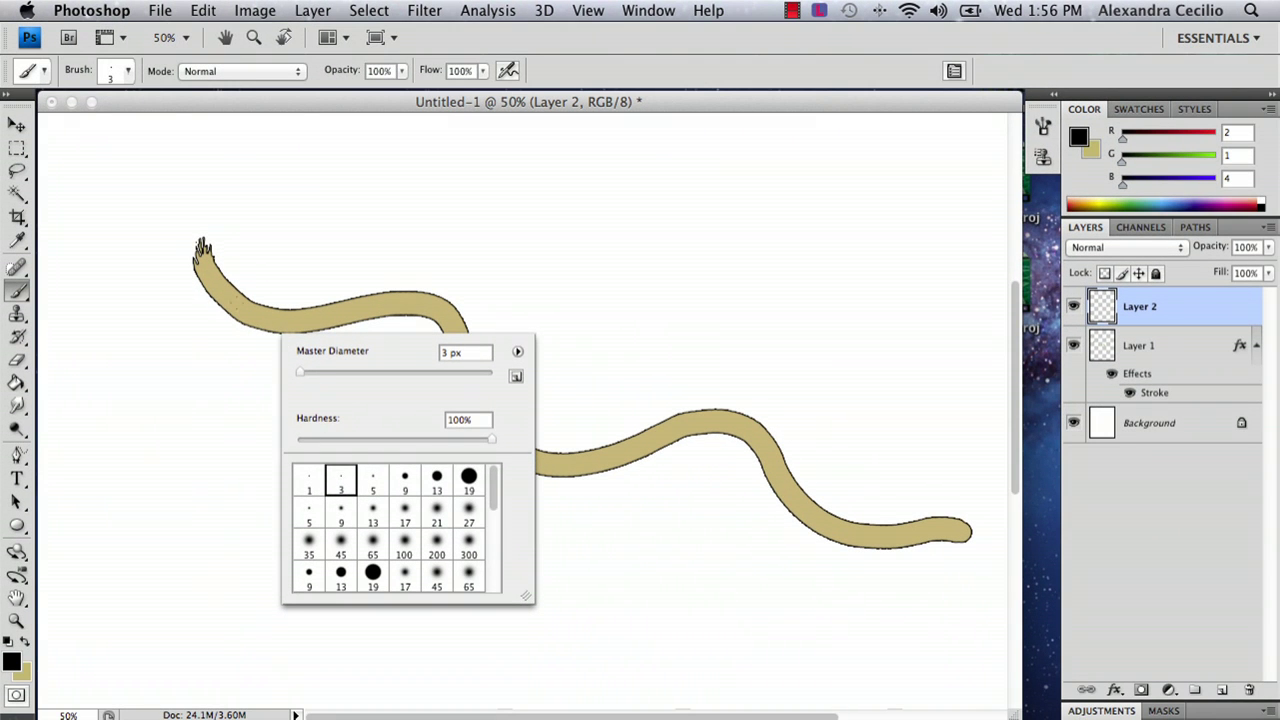
Paint diagonal twist lines along the string's upper part, undoing strokes that went wrong
key(Escape)
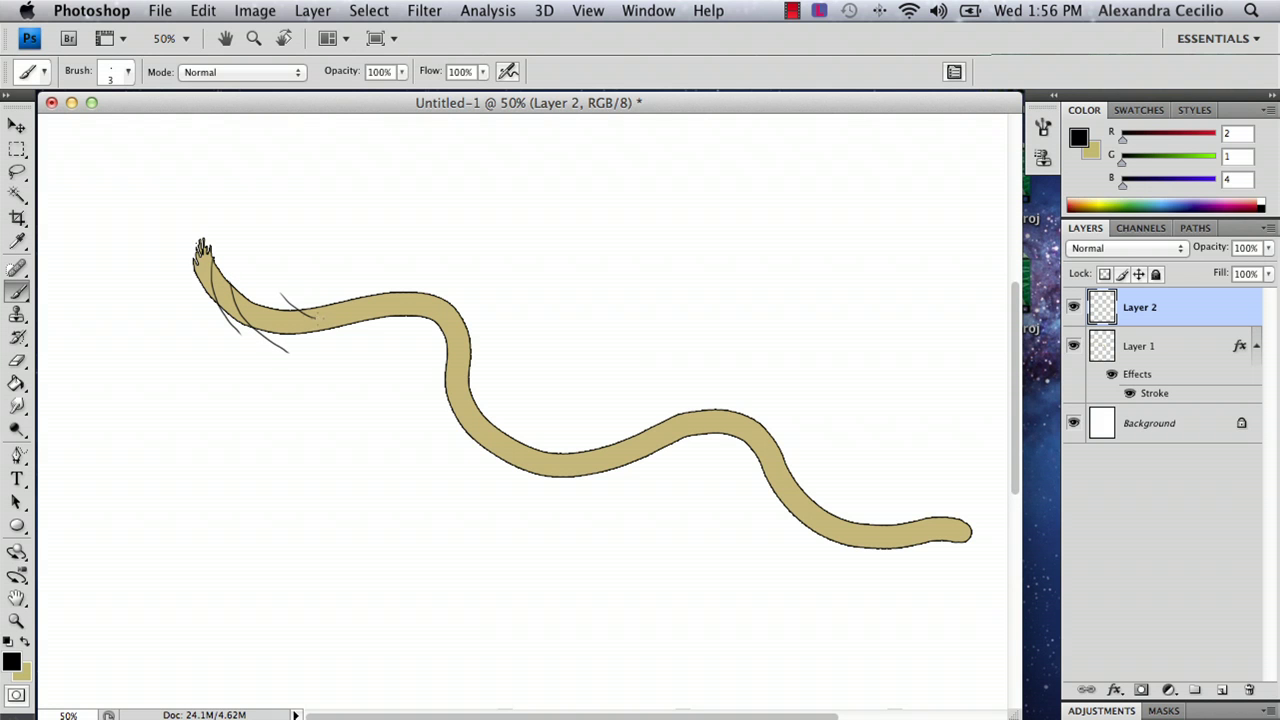
key(super+z)
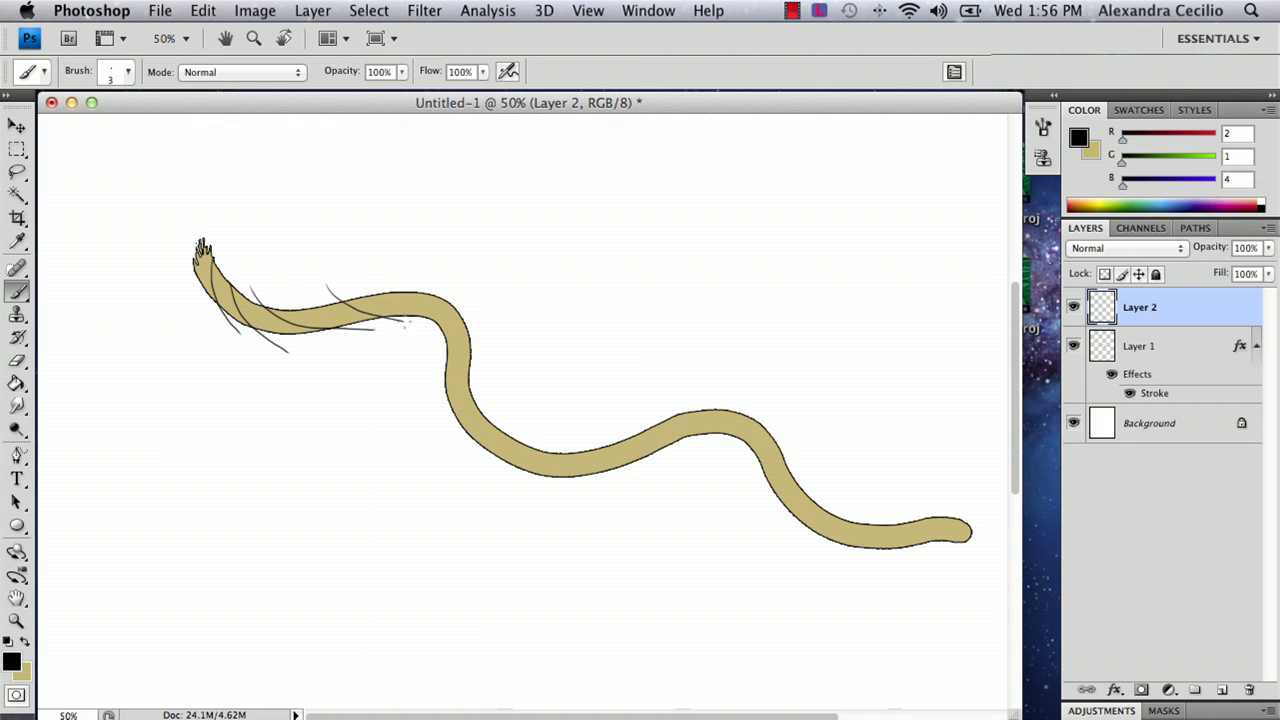
mouse_move(395, 275)
mouse_down()
mouse_move(442, 338)
mouse_move(390, 305)
mouse_up()
key(super+z)
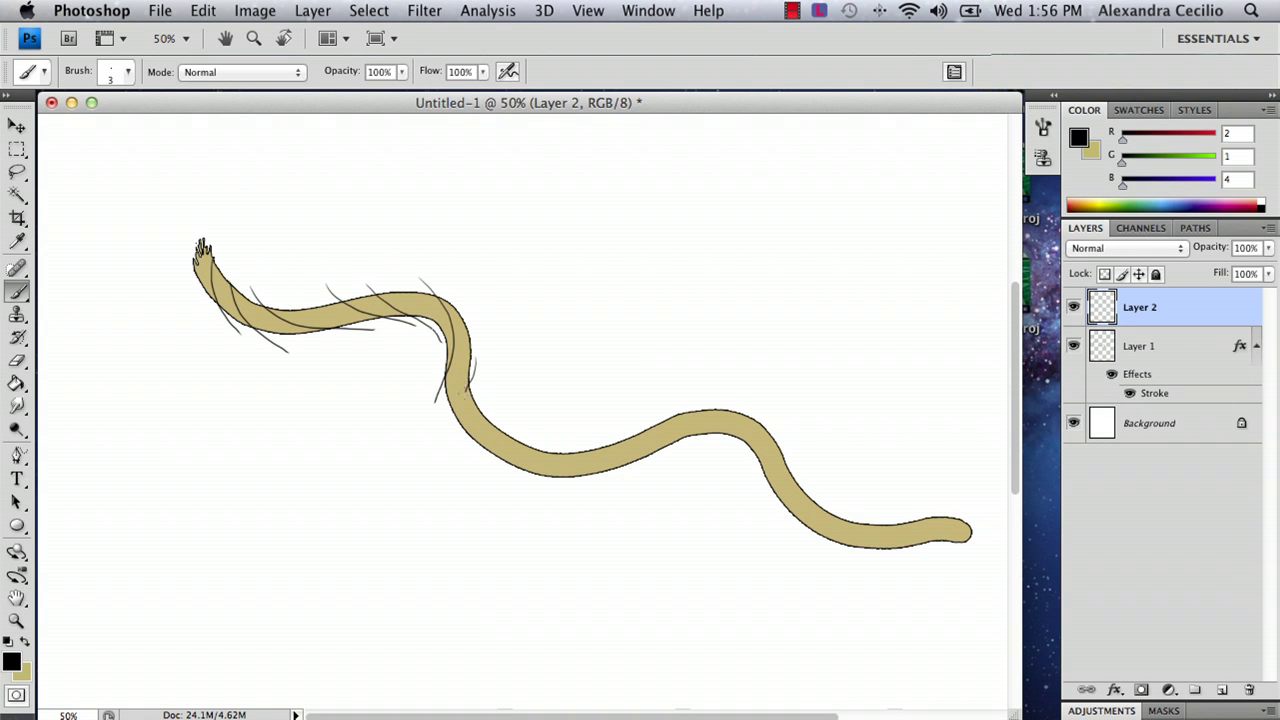
key(super+z)
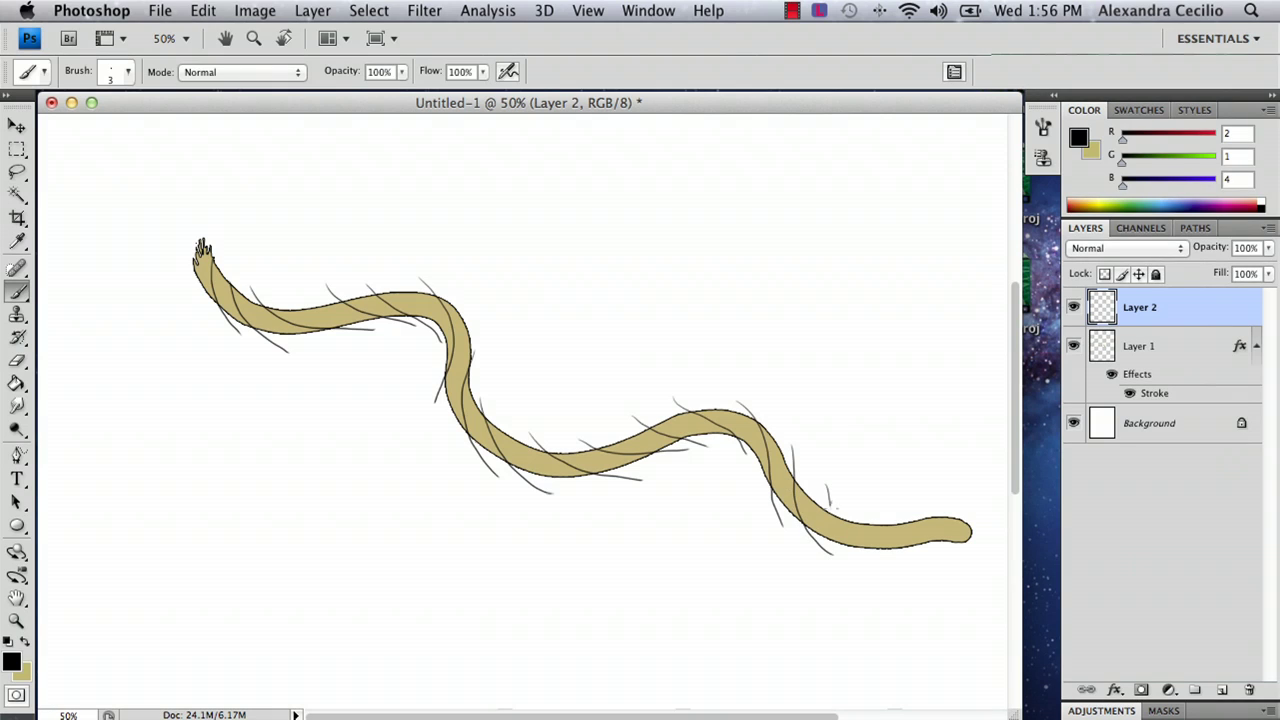
Redraw the twist line along the string's lower edge on the right
mouse_move(876, 512)
mouse_down()
mouse_move(918, 554)
mouse_move(957, 565)
mouse_up()
key(ctrl+z)
mouse_move(845, 497)
mouse_down()
mouse_move(872, 521)
mouse_move(960, 550)
mouse_up()
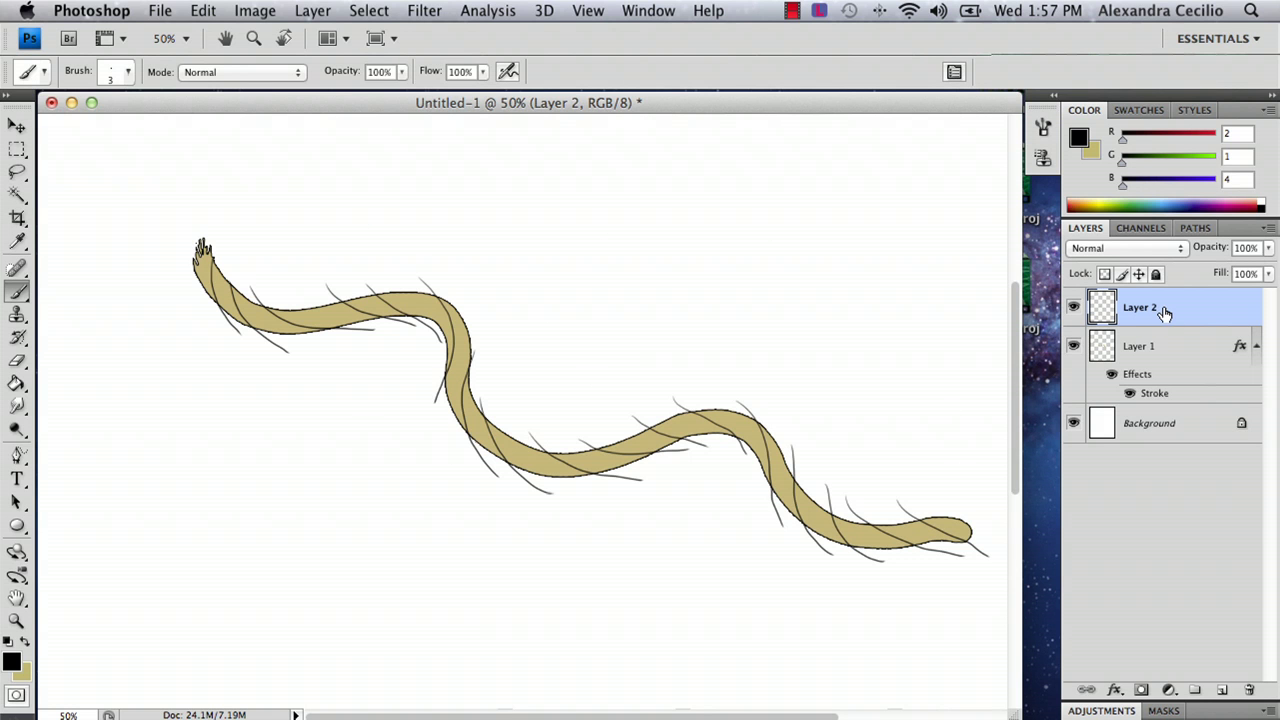
Make Layer 2 a clipping mask on Layer 1 so the lines stay inside the string
scroll(1163, 304, down, 2)
scroll(1158, 310, right, 2)
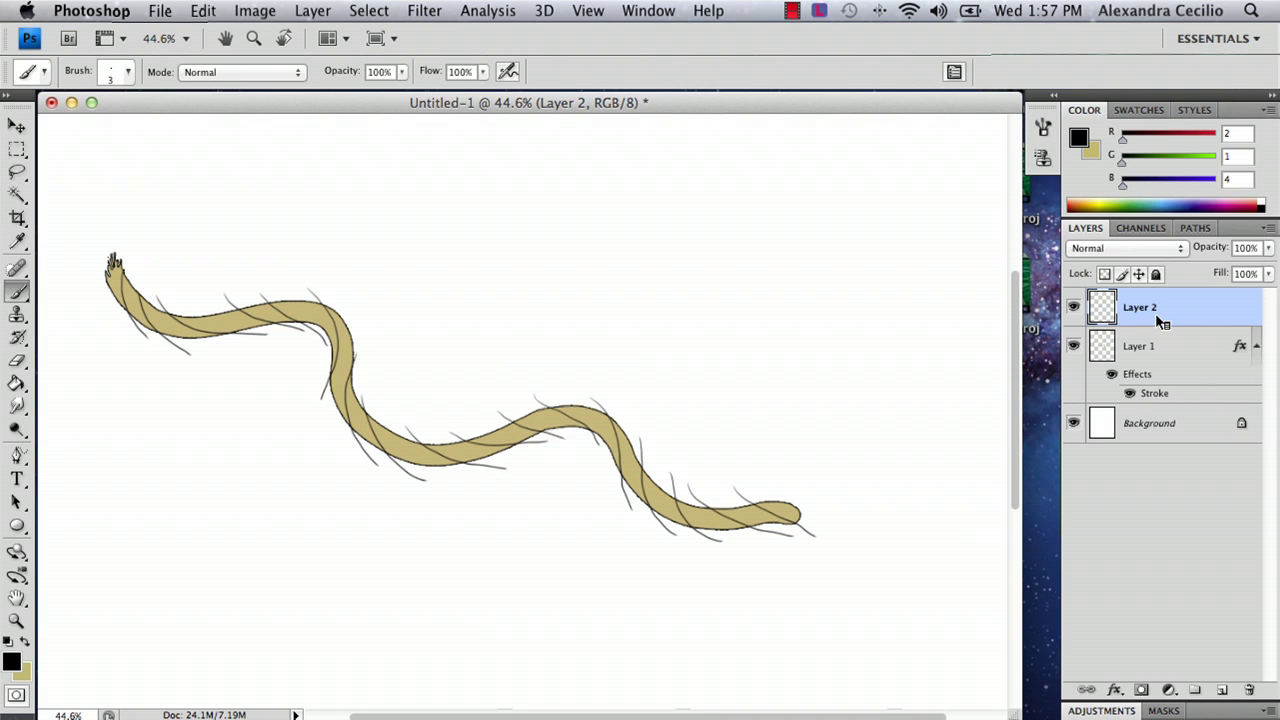
right_click(1157, 319)
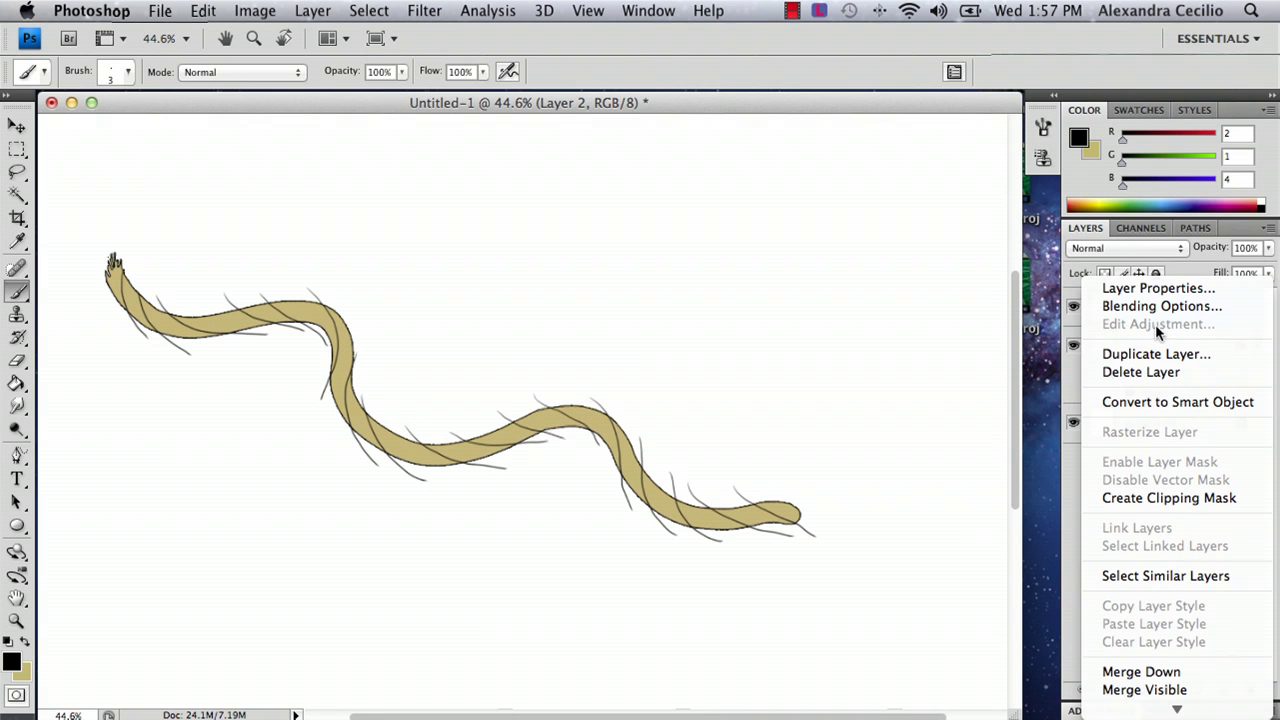
click(1160, 498)
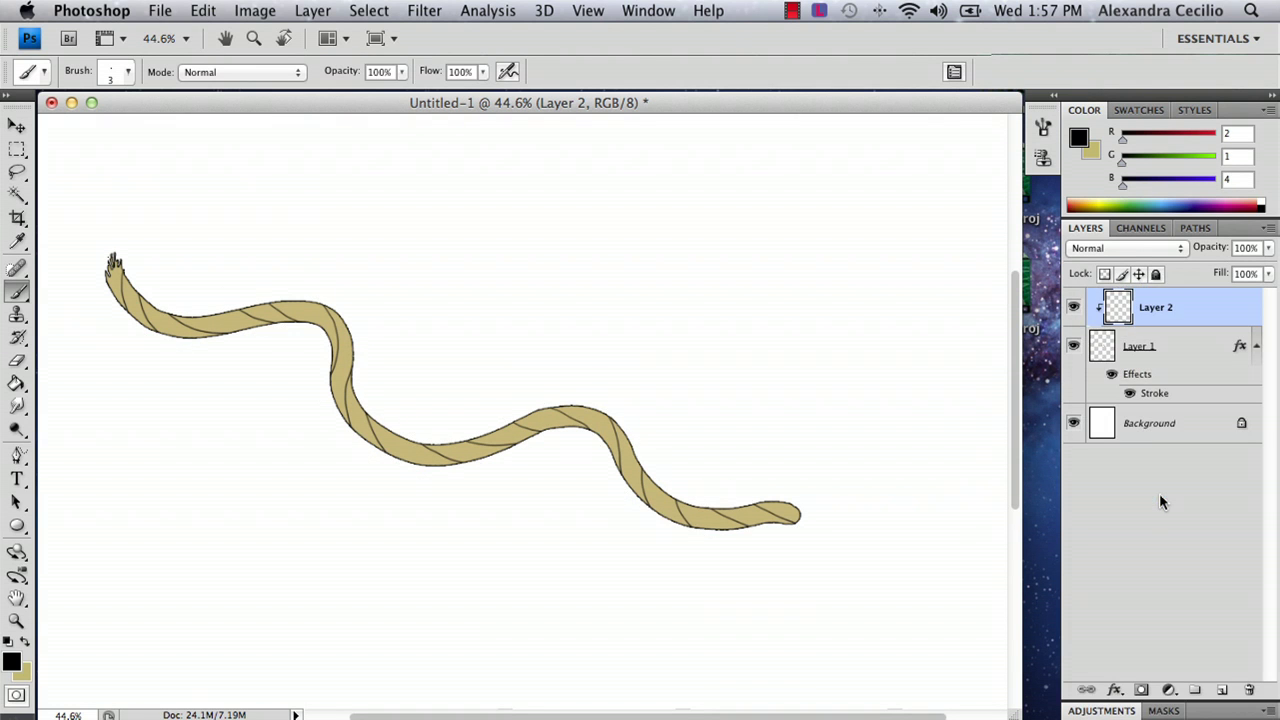